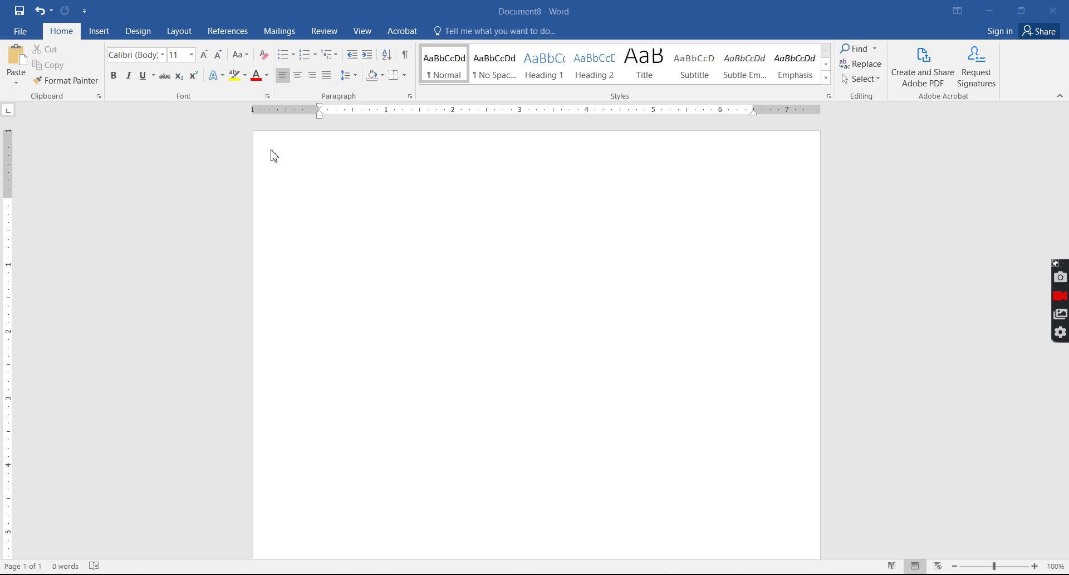
Add a Plain Number 3 page number at the top right of the page header
left_click(723, 154)
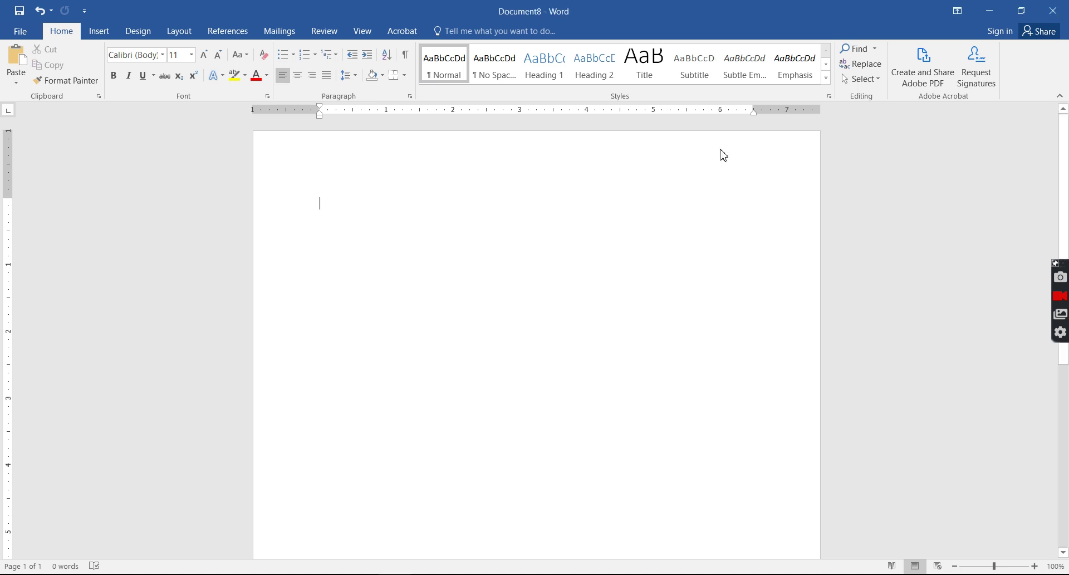
double_click(724, 149)
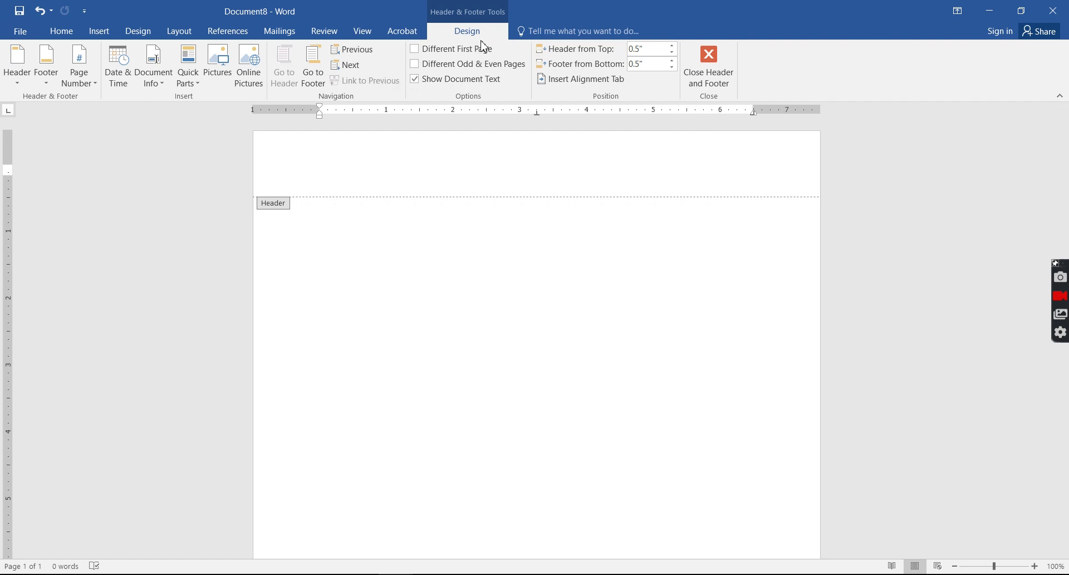
left_click(101, 33)
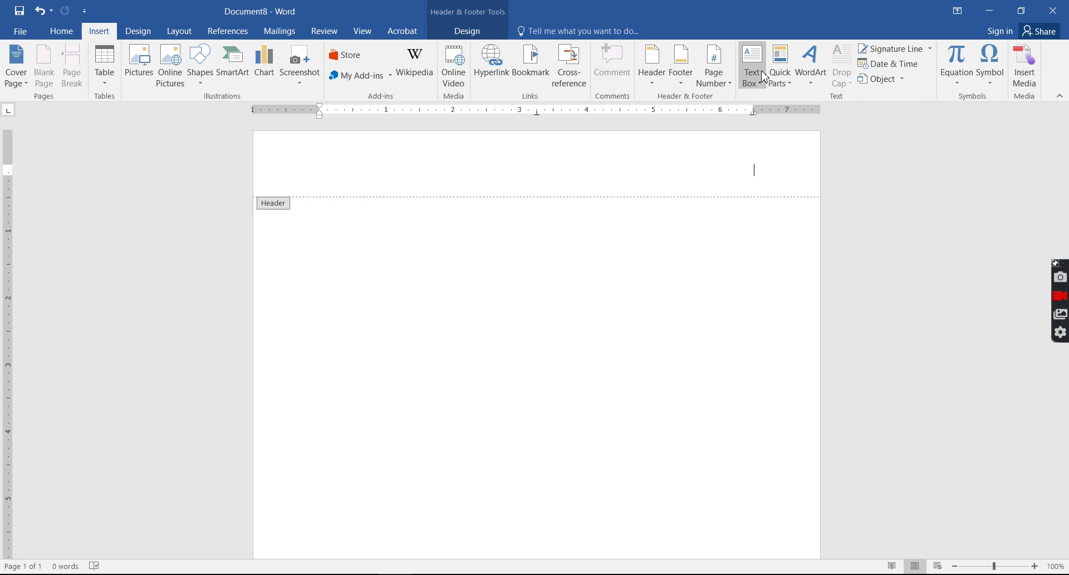
left_click(724, 71)
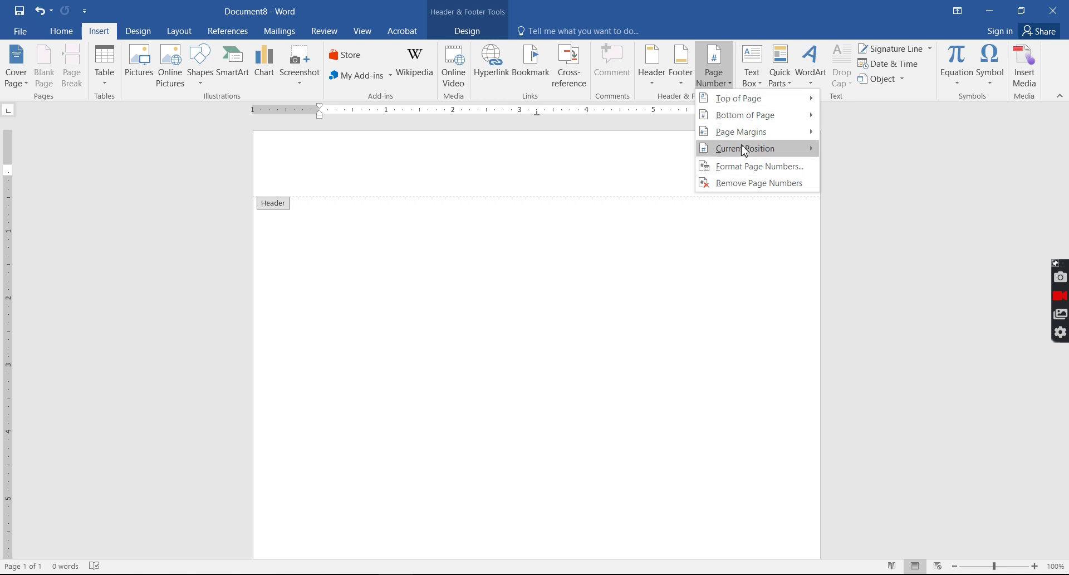
mouse_move(750, 105)
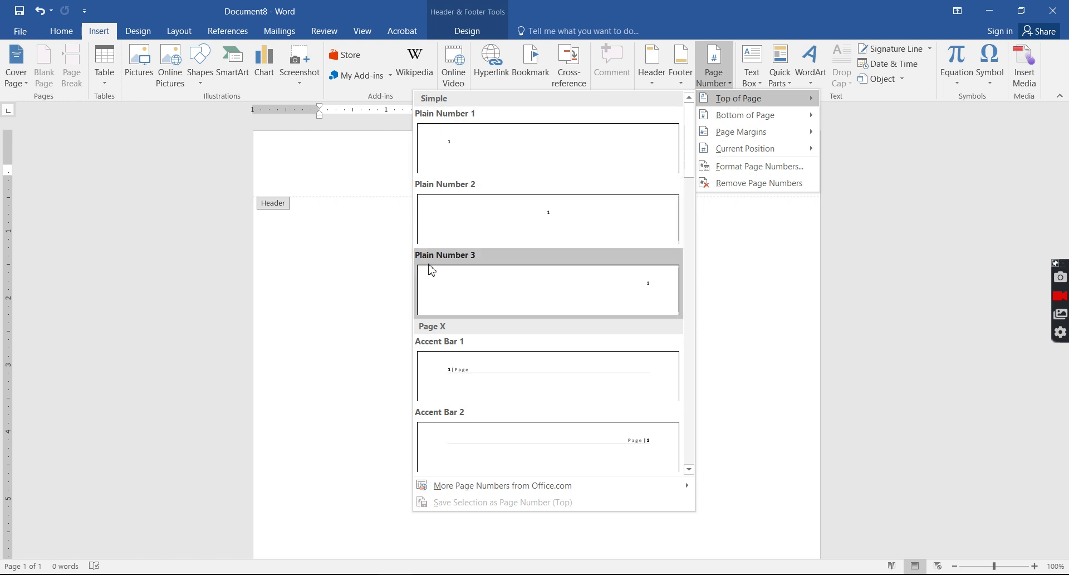
left_click(661, 302)
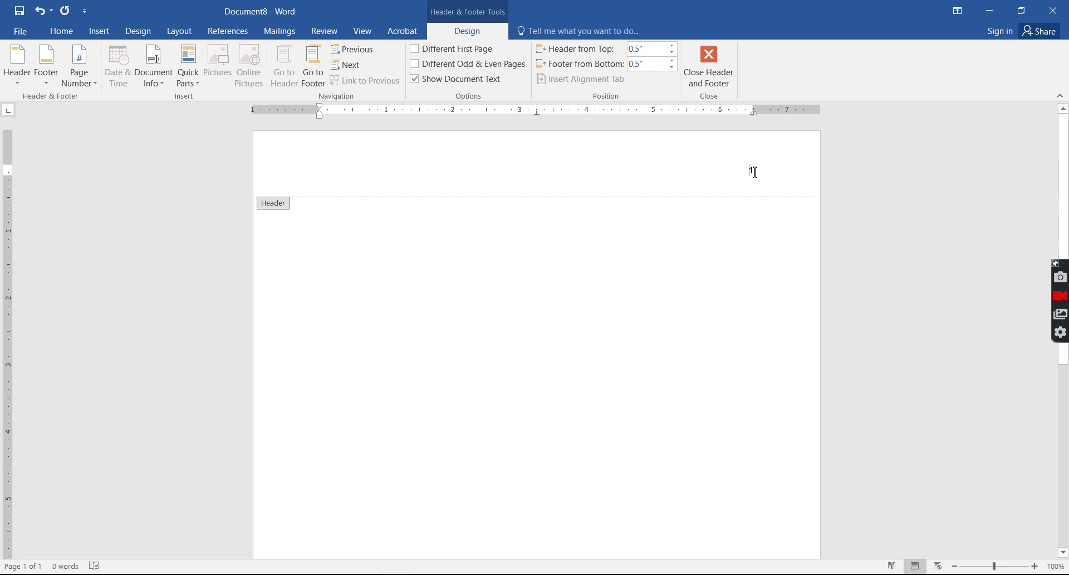
Type the author's last name before the header's page number 1, then close the header
left_click(754, 172)
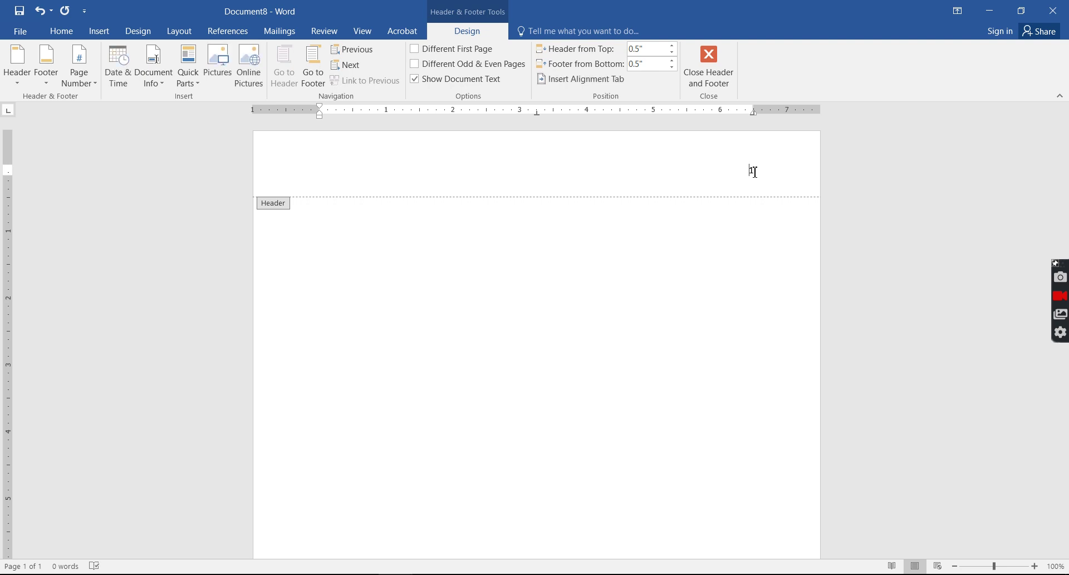
type("GOODA")
key("BackSpace")
key("BackSpace")
key("BackSpace")
key("BackSpace")
type("oodall")
double_click(747, 237)
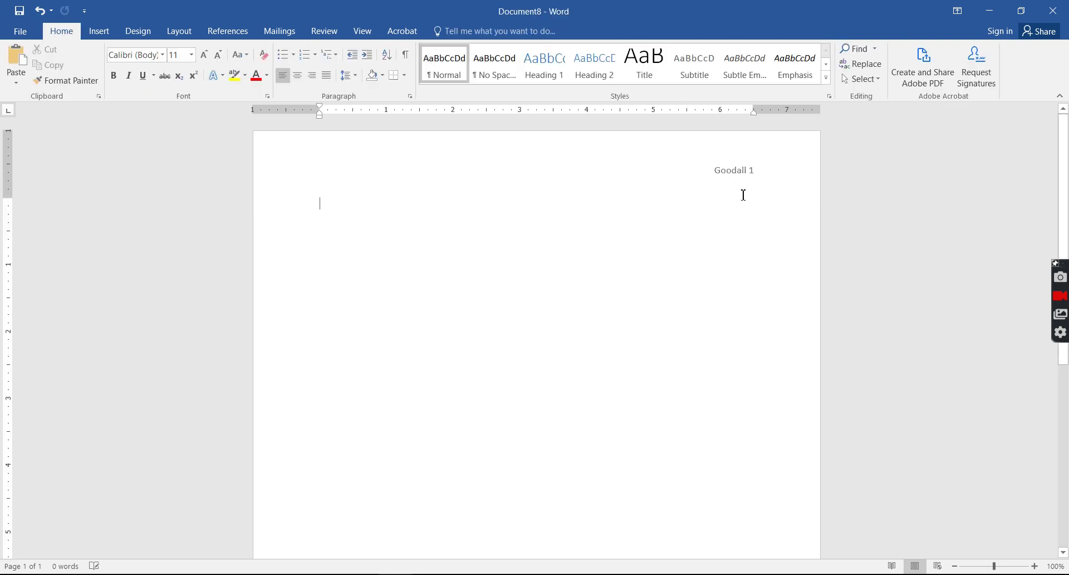
scroll(712, 244, "down", 6)
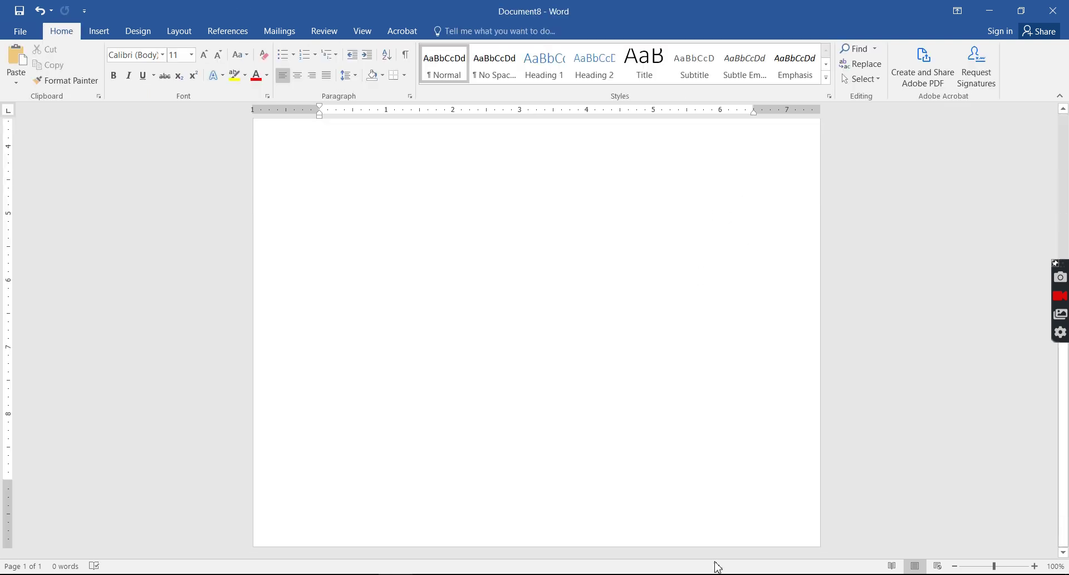
scroll(702, 410, "up", 6)
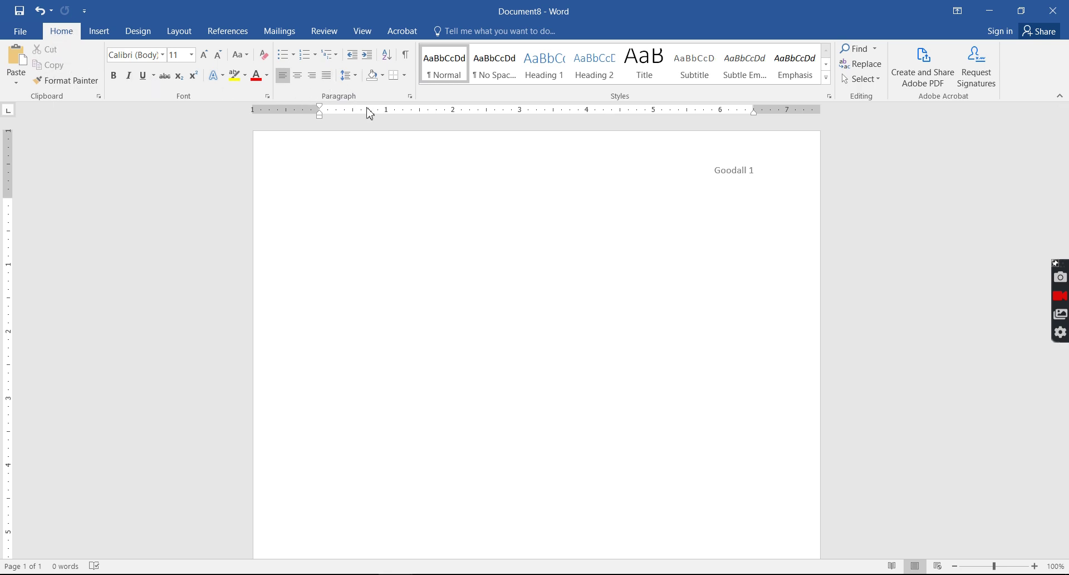
Set the body paragraph to Double line spacing with 0 pt spacing before and after
left_click(411, 97)
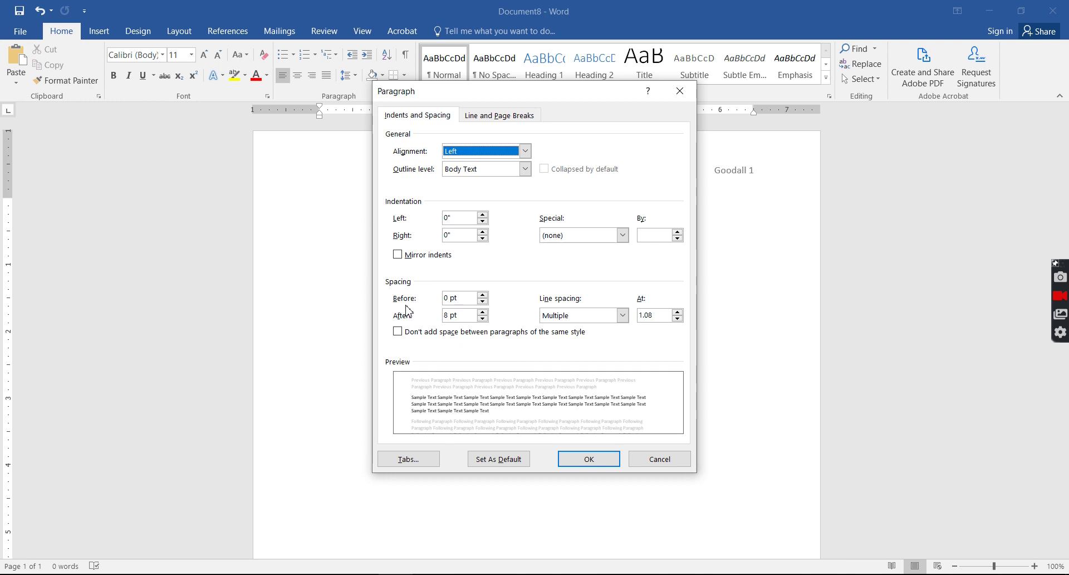
left_click(450, 300)
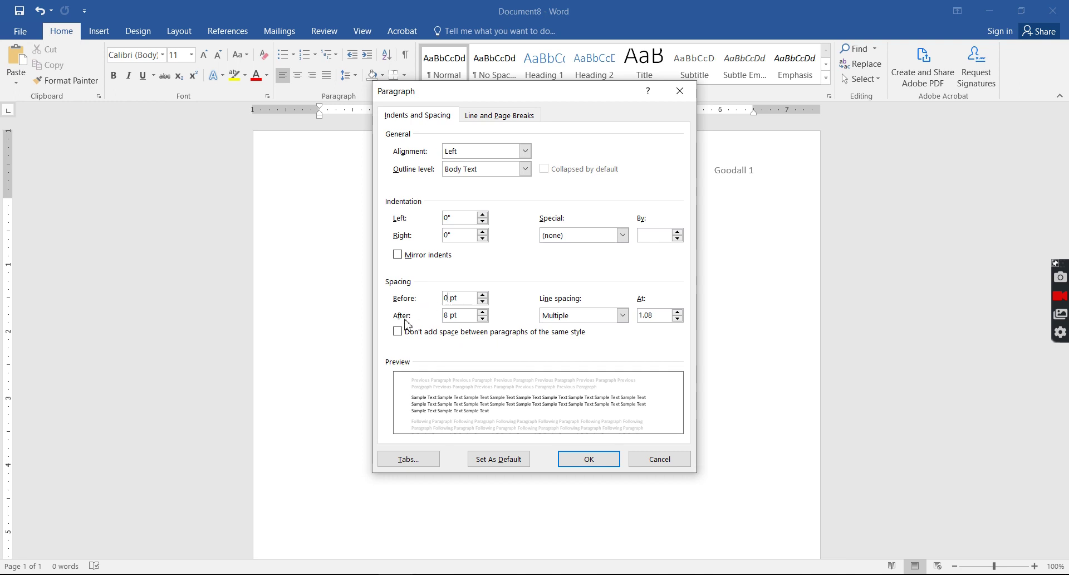
left_click(449, 315)
key("BackSpace")
type("0")
left_click(569, 315)
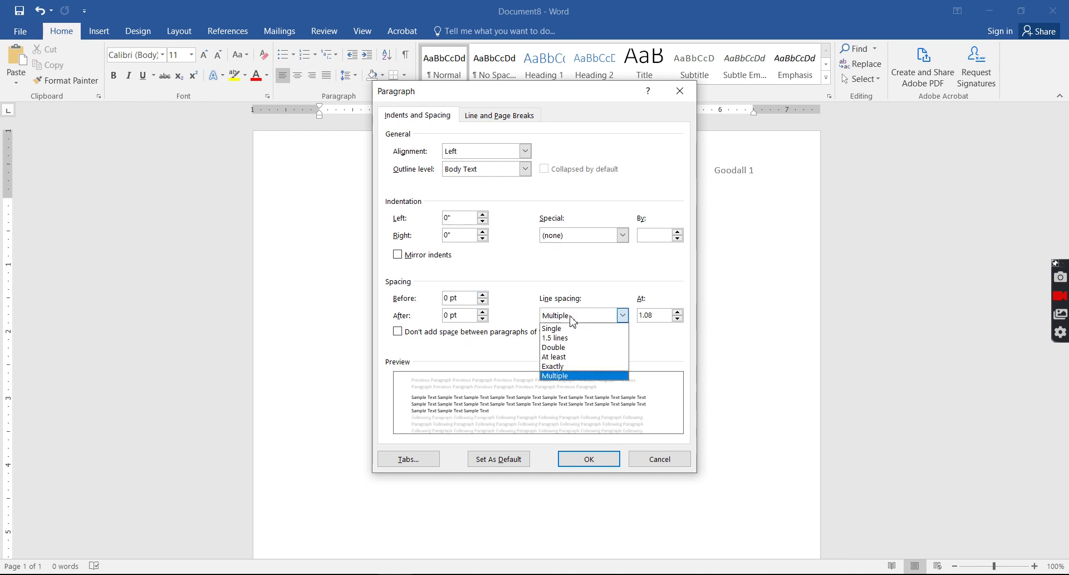
left_click(558, 347)
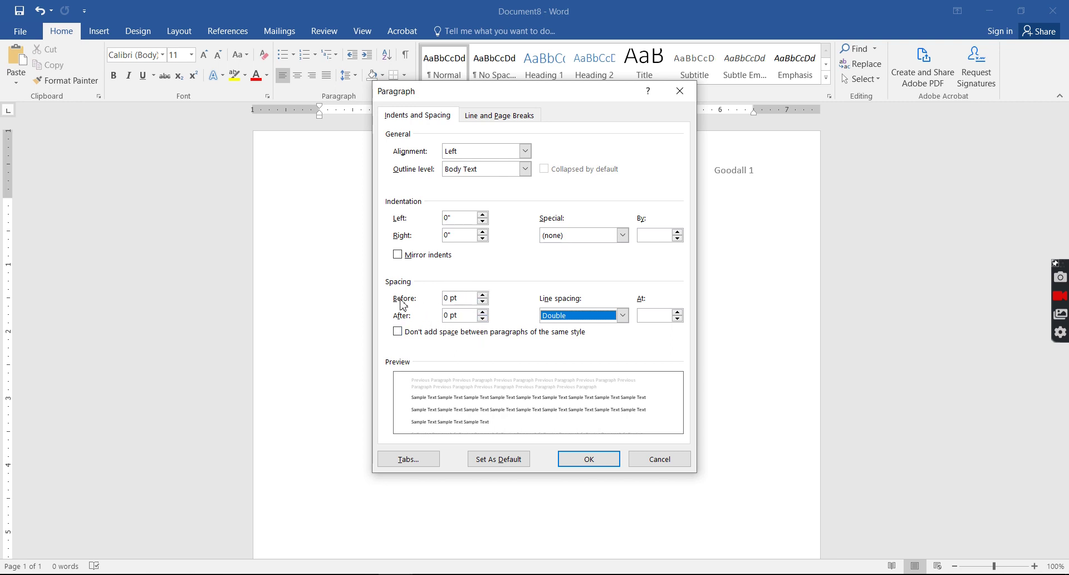
left_click(447, 319)
left_click(447, 297)
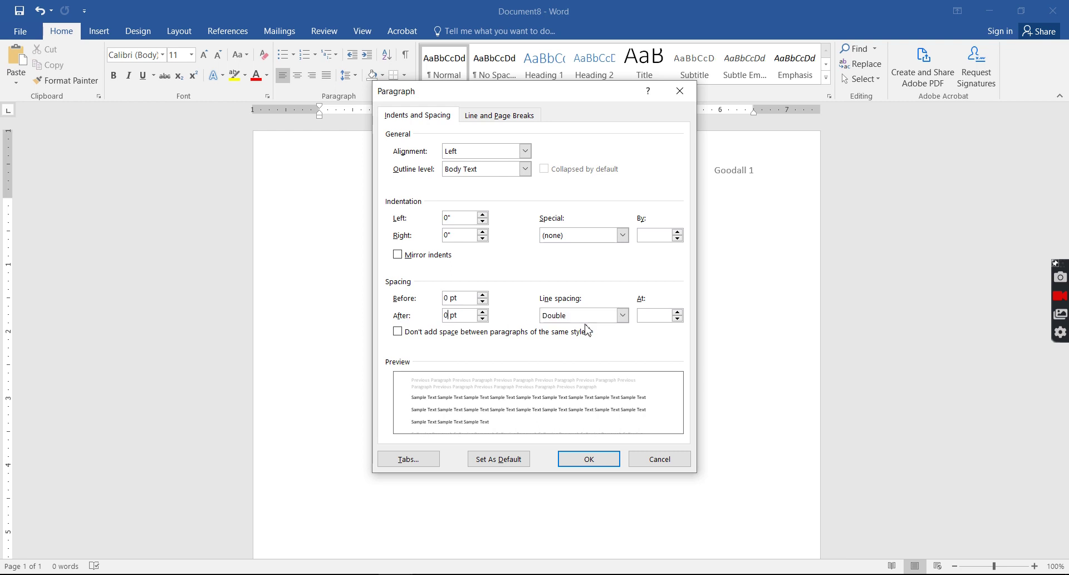
left_click(590, 457)
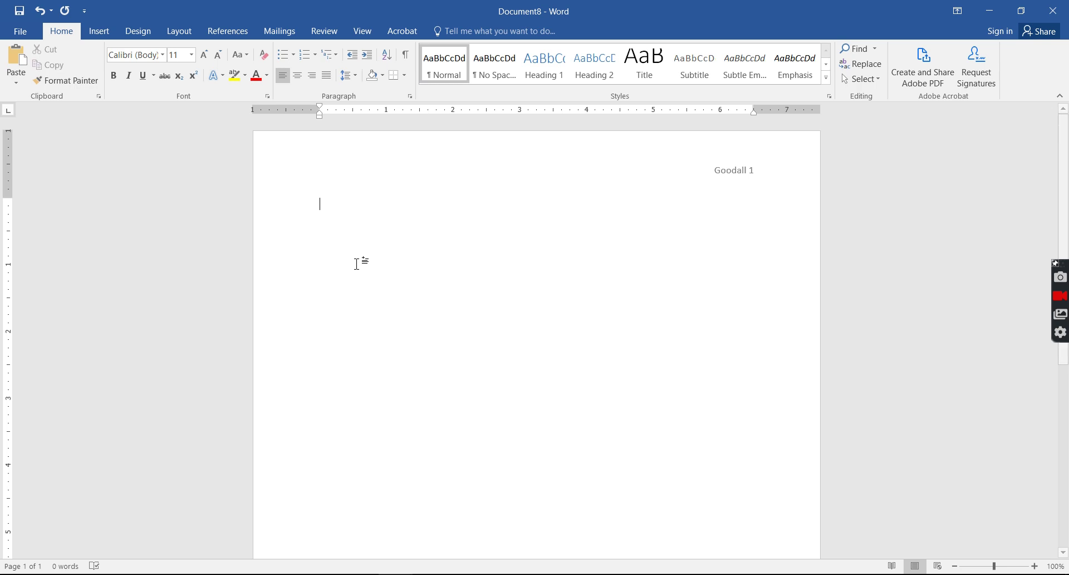
Enter the student's name and the instructor's name as the first two heading lines
type("Marcy Goodall")
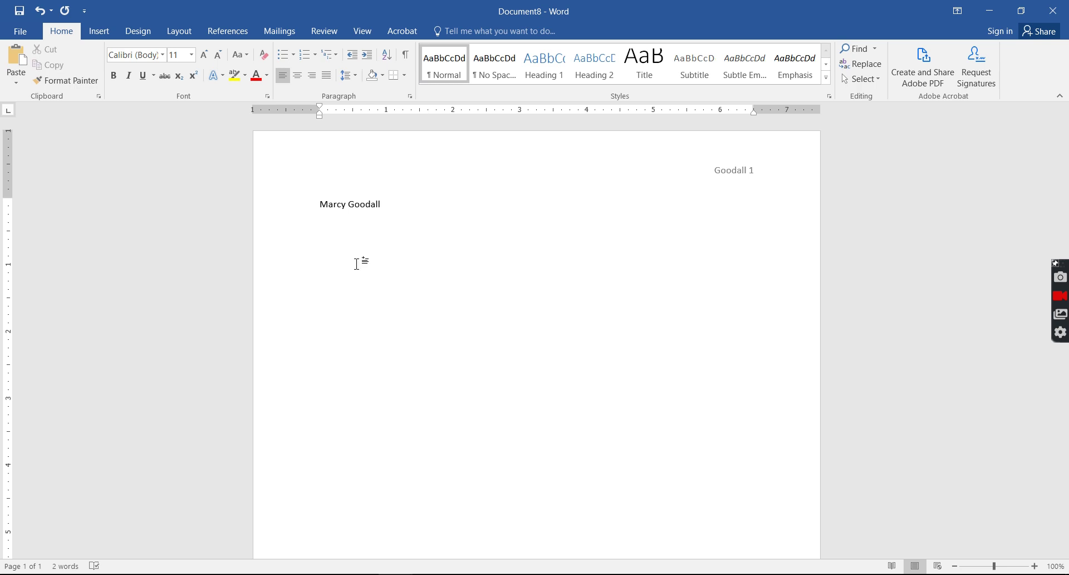
type("Mr. Byars")
key("Return")
Add 'English 1101' and 'October 13, 2019' as heading lines and centre the next line
type("E")
type("nglish")
type(" 110")
type("Octob")
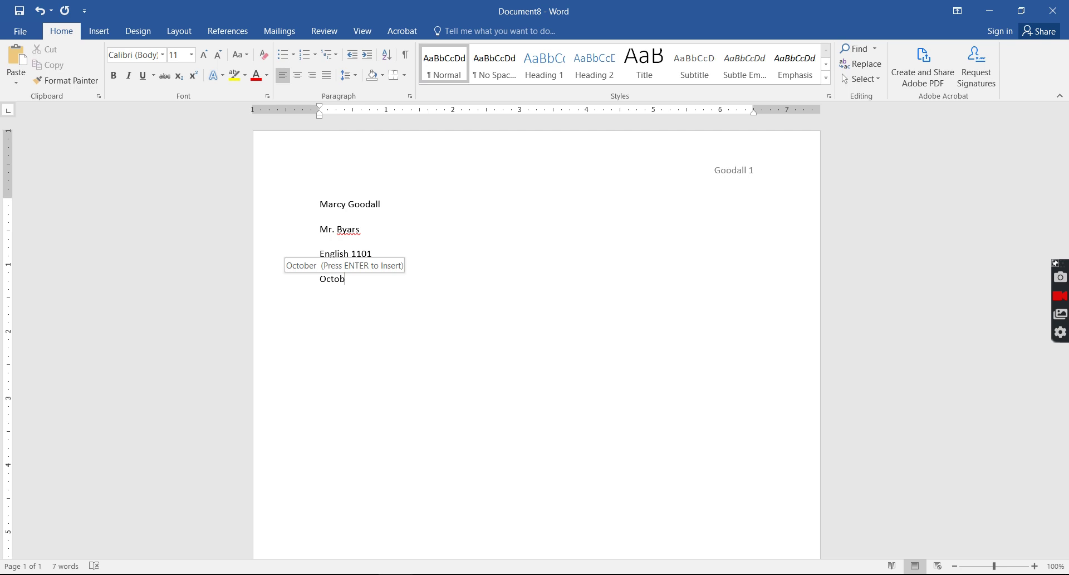
key("Return")
type("13")
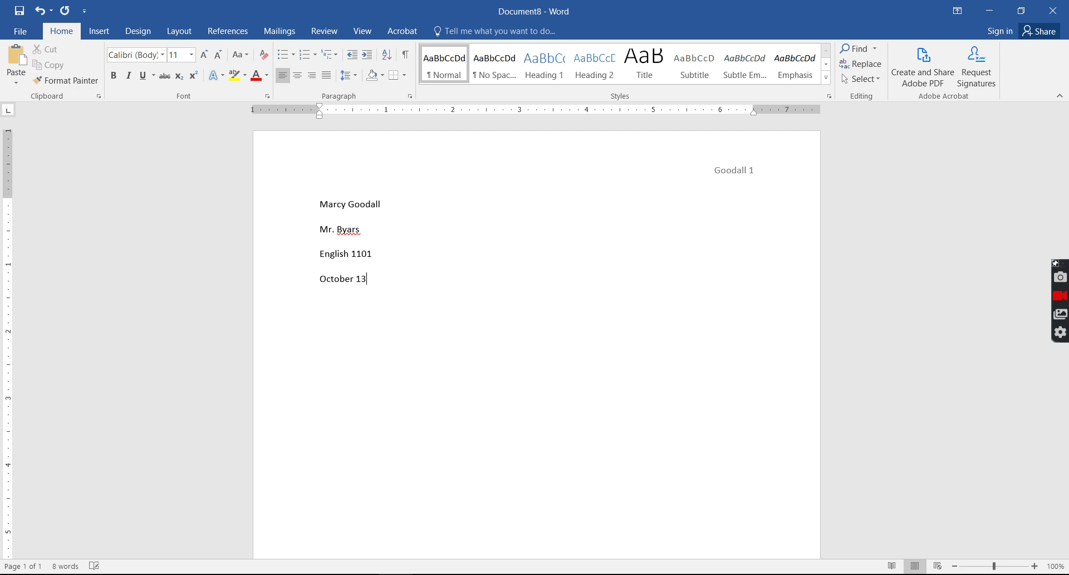
type(", 2019")
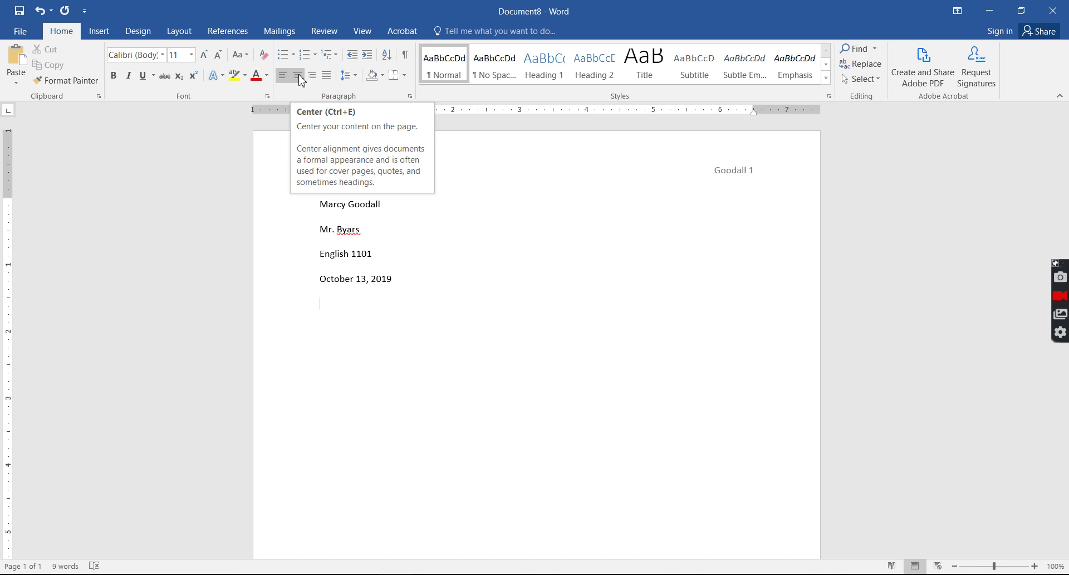
left_click(299, 76)
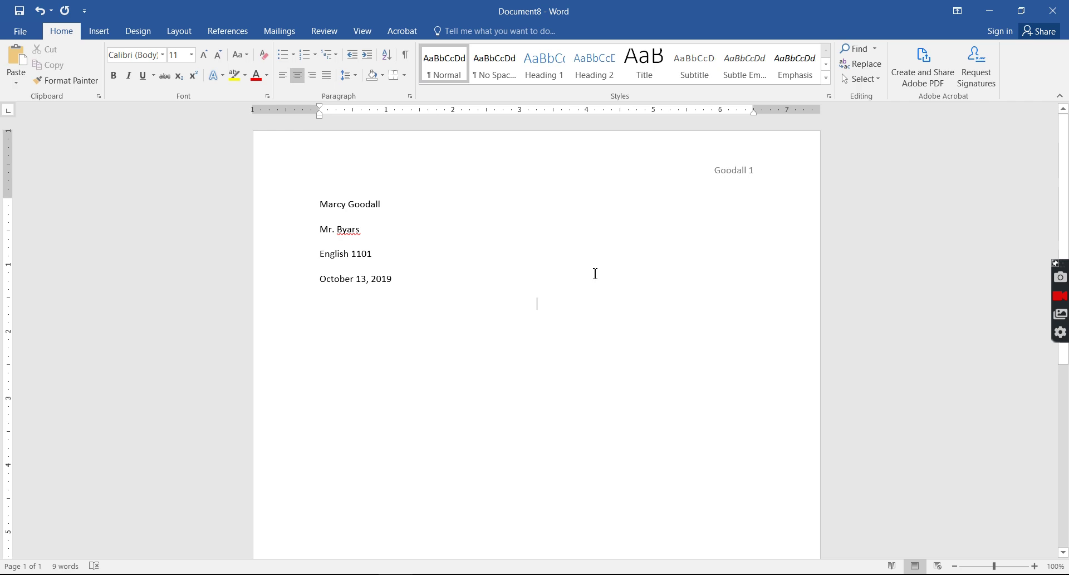
Type the title 'Comparing and Contrasting The Nixon, Clinton, and Trump Impeachments' on the centred line
type("Compa")
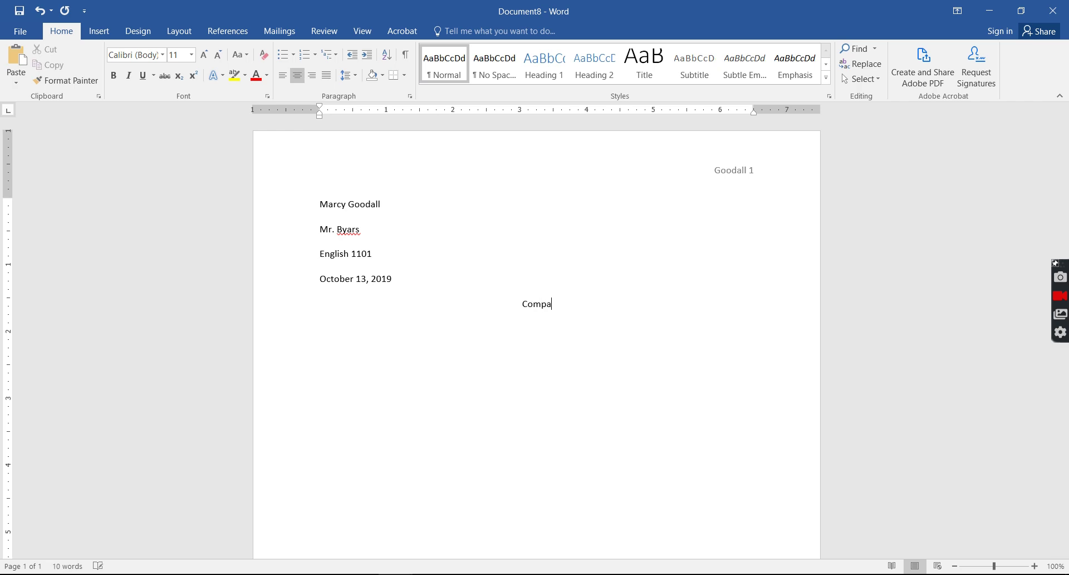
type("ring and Contrasting")
type("The Ni")
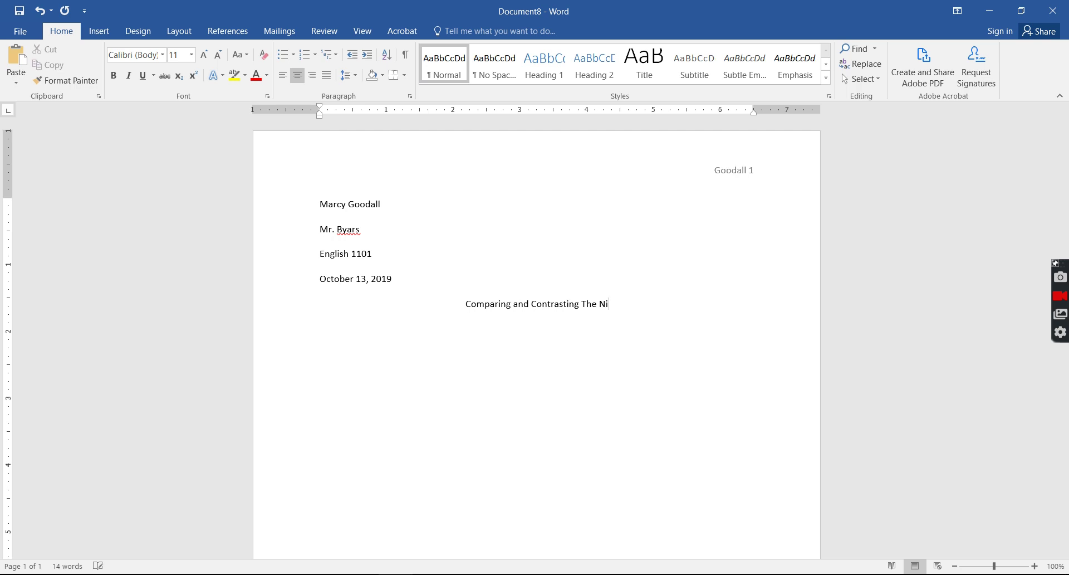
type("xon, C")
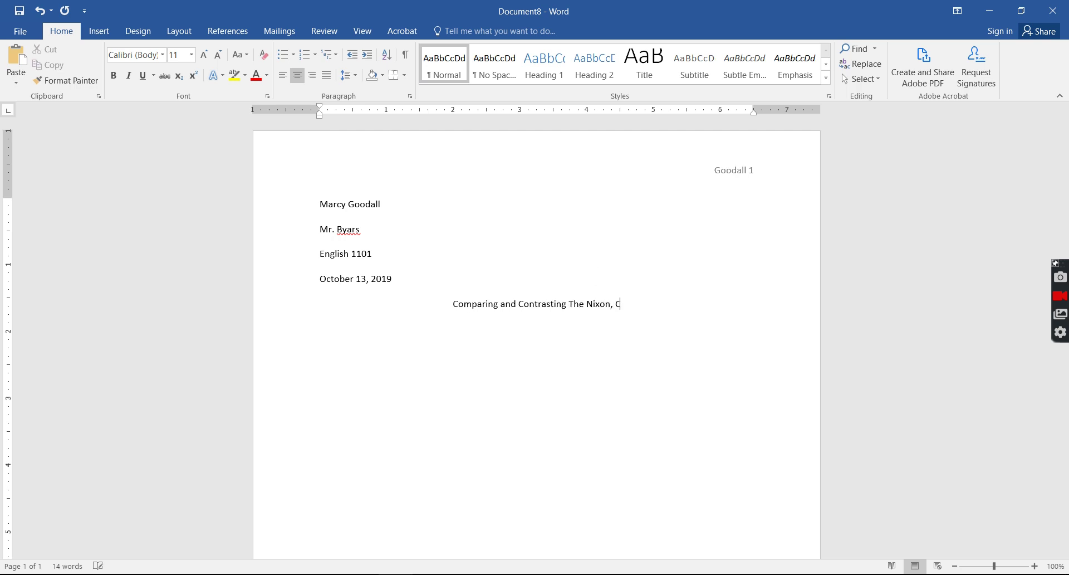
type("linton,")
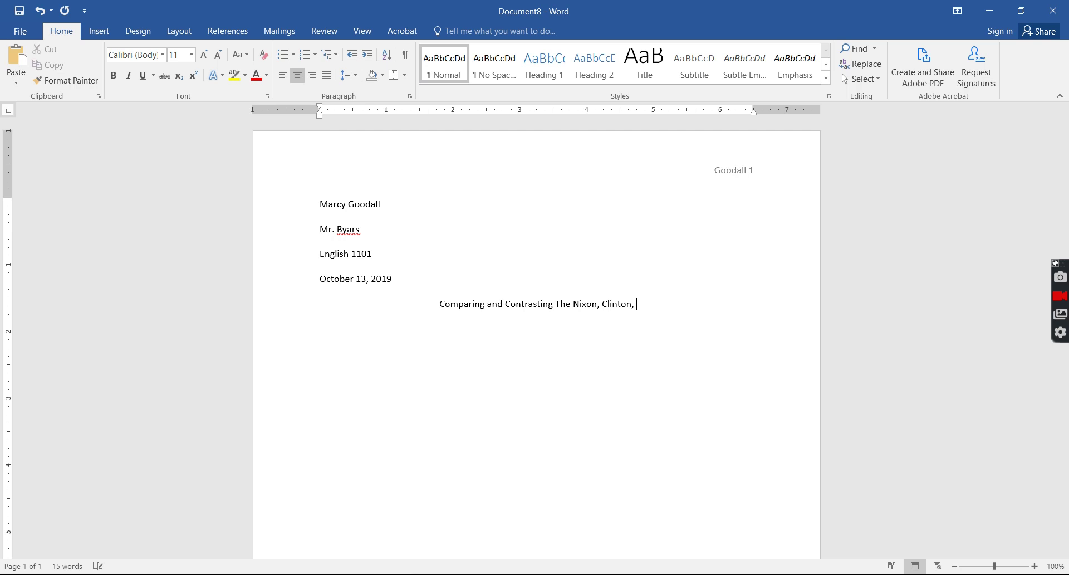
type(" and Tru")
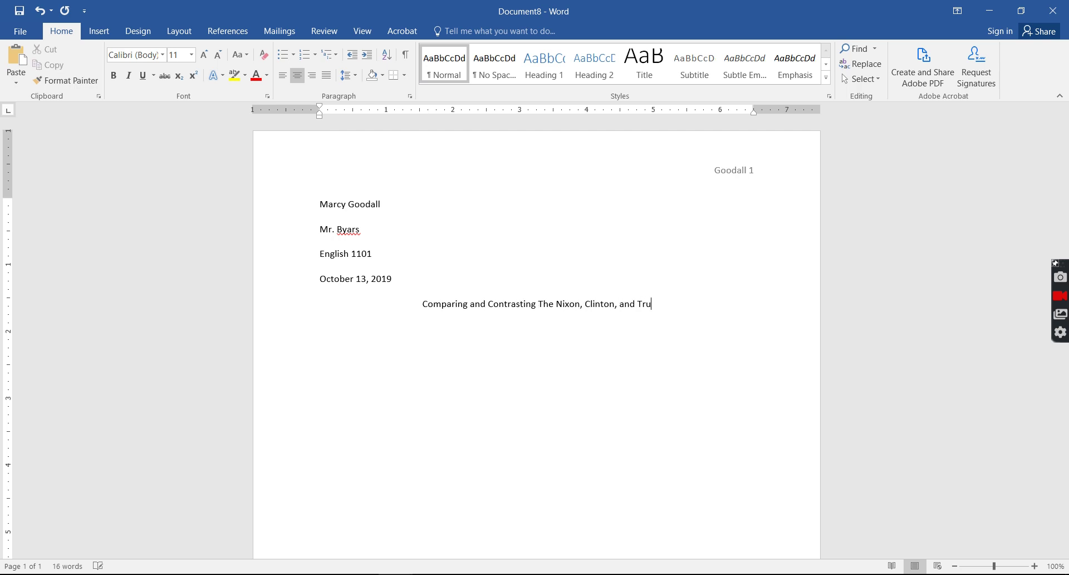
type("mp ")
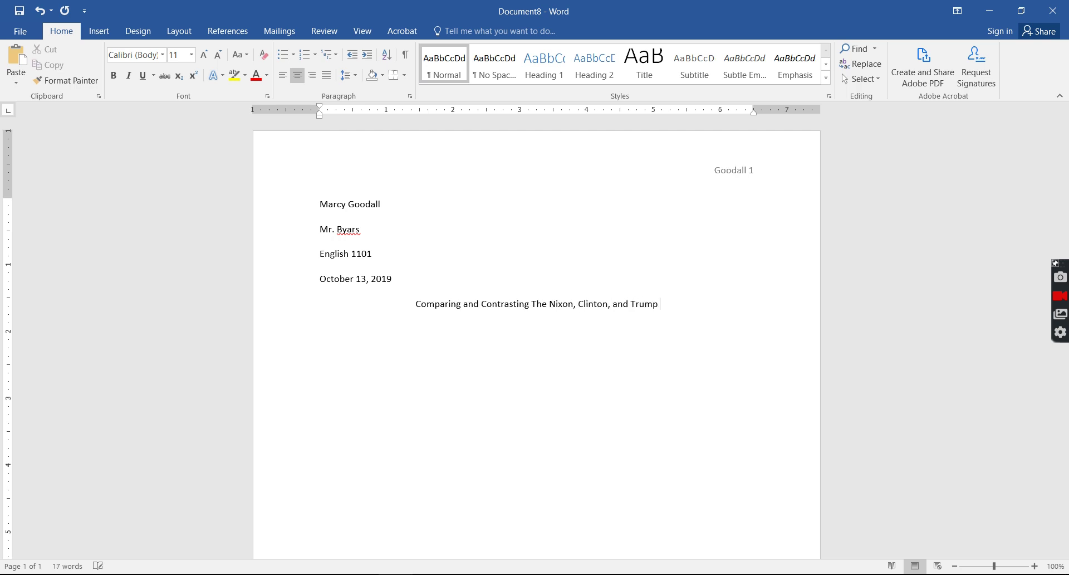
type("Impeachments")
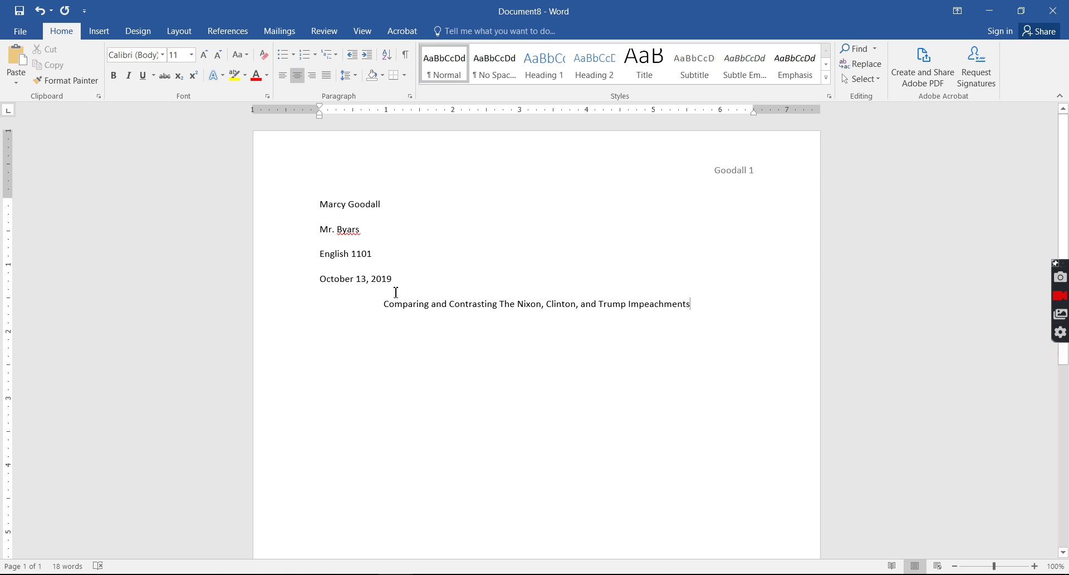
Change 'The' to lowercase 'the' in the title and start a new line beneath it
left_click(453, 304)
left_click(527, 308)
key("Delete")
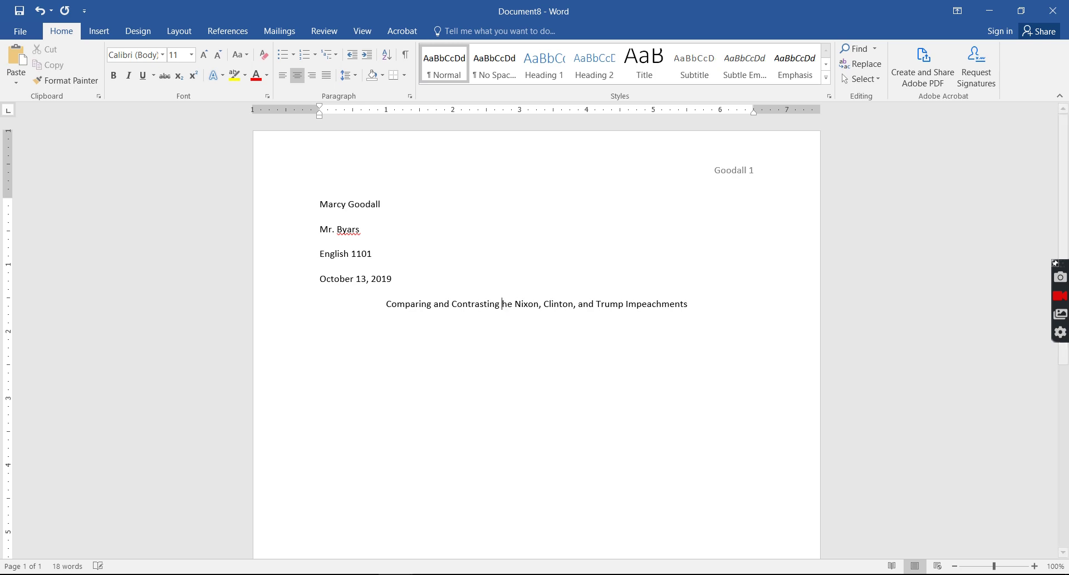
type("t")
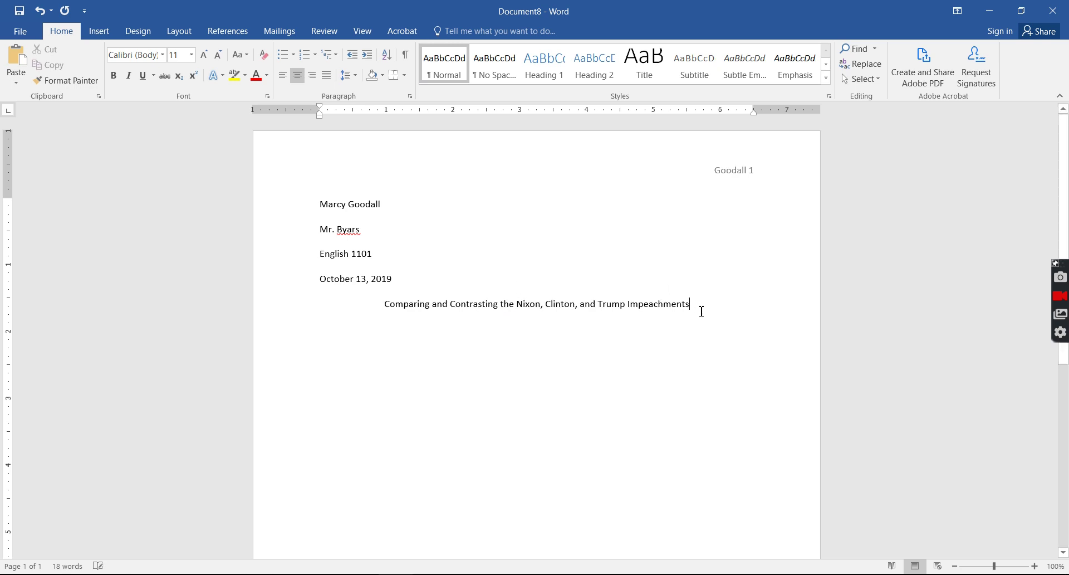
key("Return")
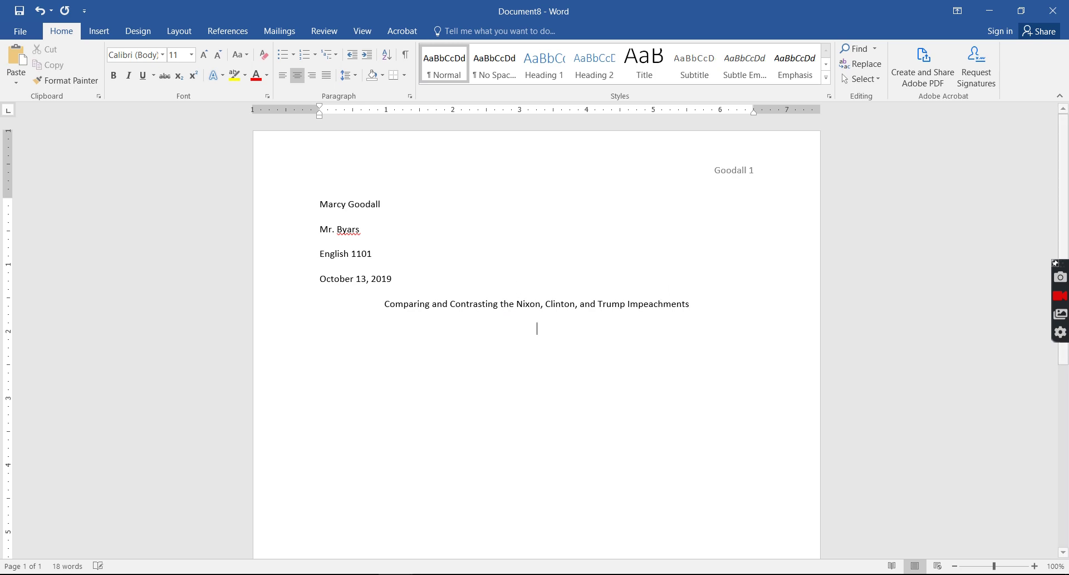
Type a left-aligned, tab-indented paragraph beginning 'Now I am ready to begin my essay.'
left_click(283, 83)
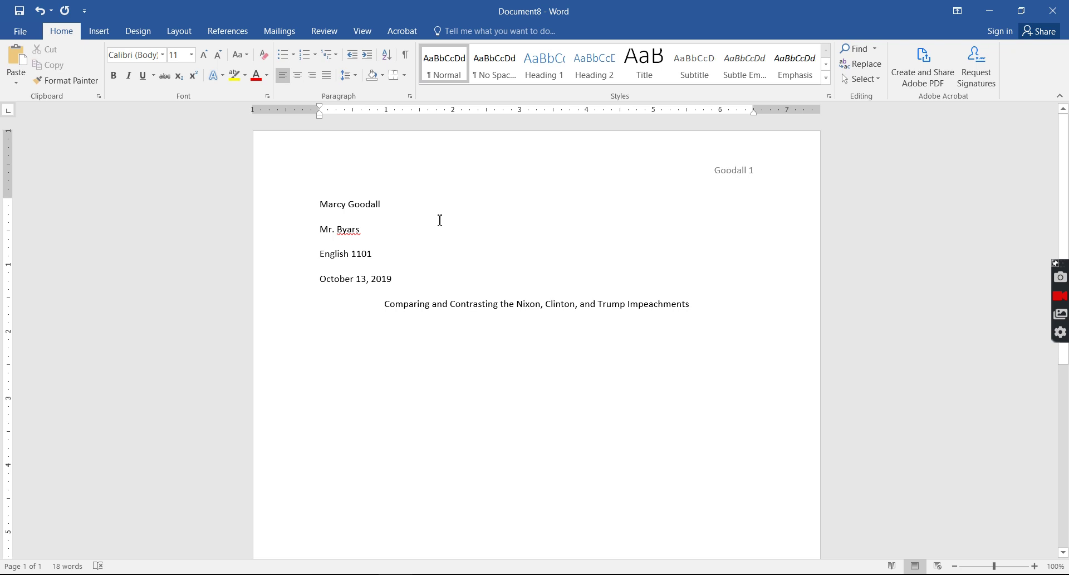
key("Tab")
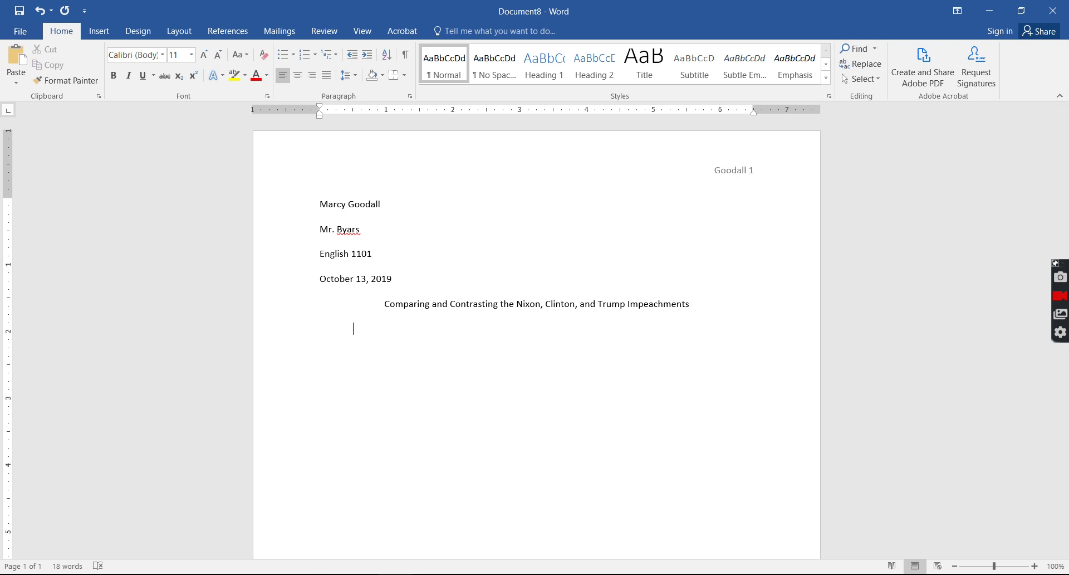
type("Now I am ready to begin my ea")
key("BackSpace")
key("BackSpace")
type("ssay.")
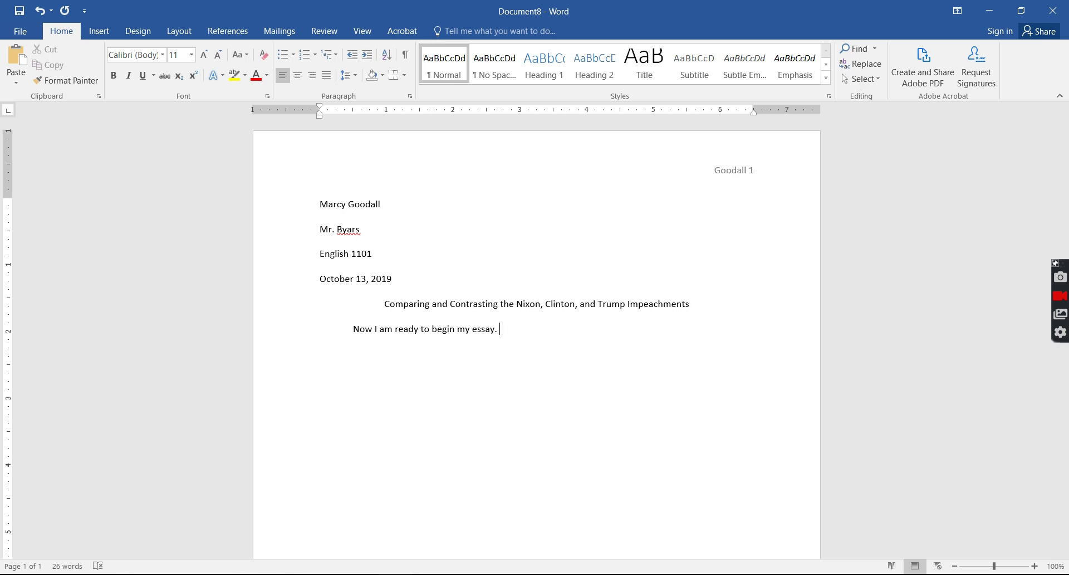
type(" I will type out my introduction")
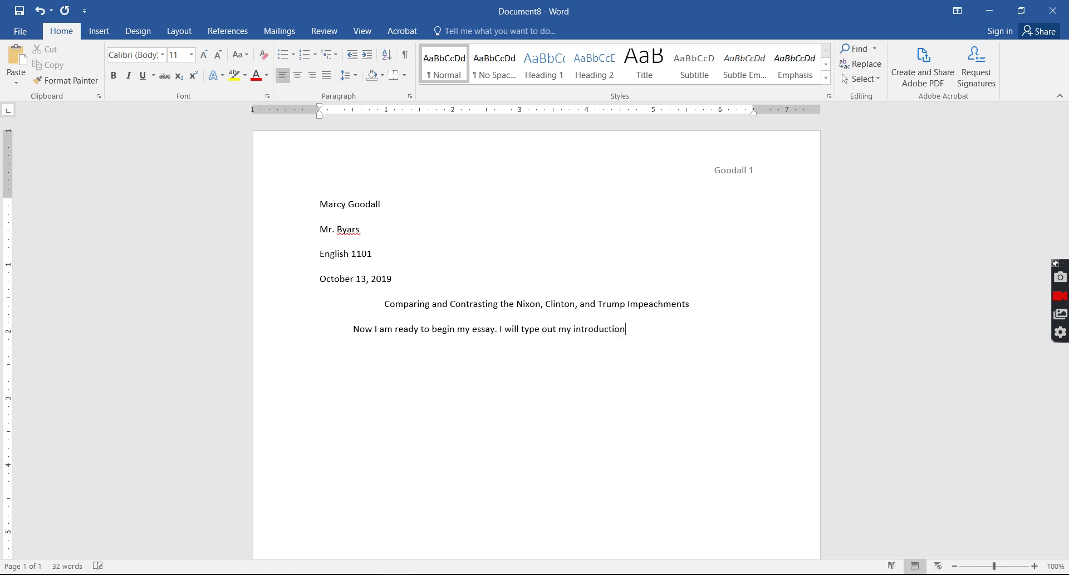
type(", and my body paragrpahs, and ever")
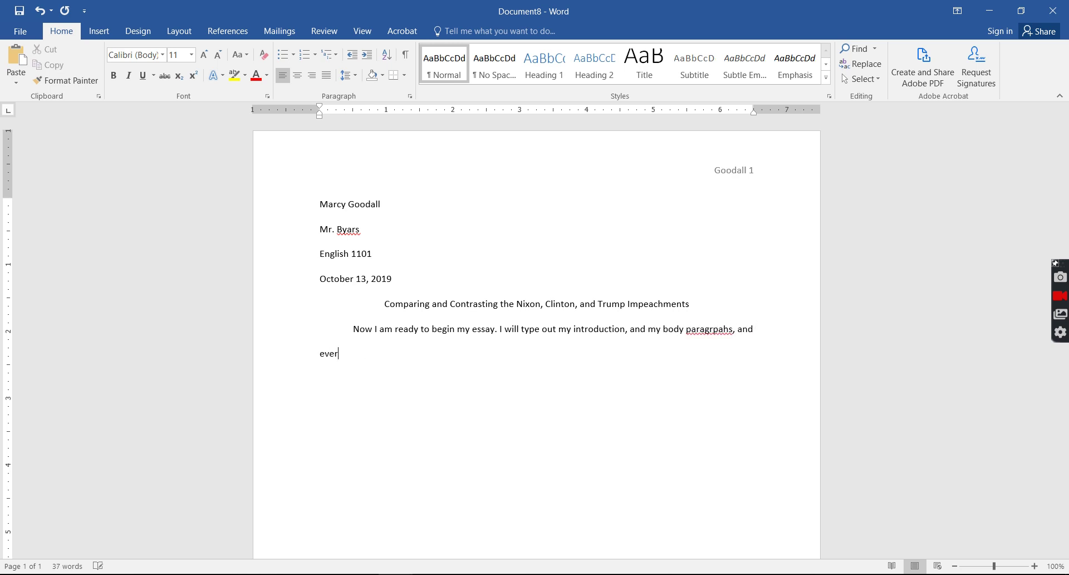
type("ything else")
Correct the misspelling 'paragrpahs' to 'paragraphs' using the spelling suggestions
right_click(712, 332)
left_click(756, 345)
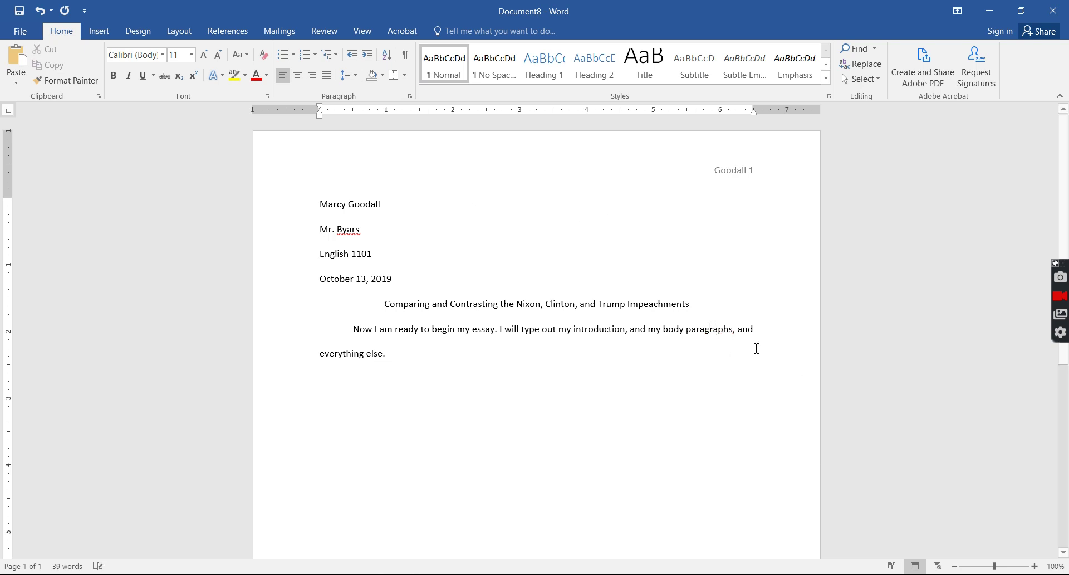
left_click(407, 351)
left_click_drag(424, 360, 327, 213)
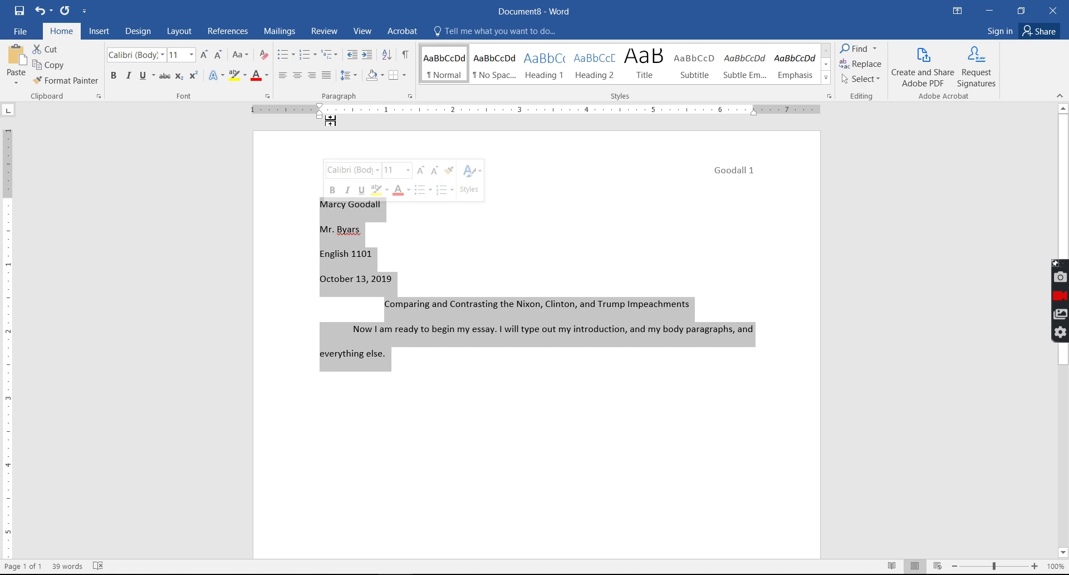
left_click(410, 96)
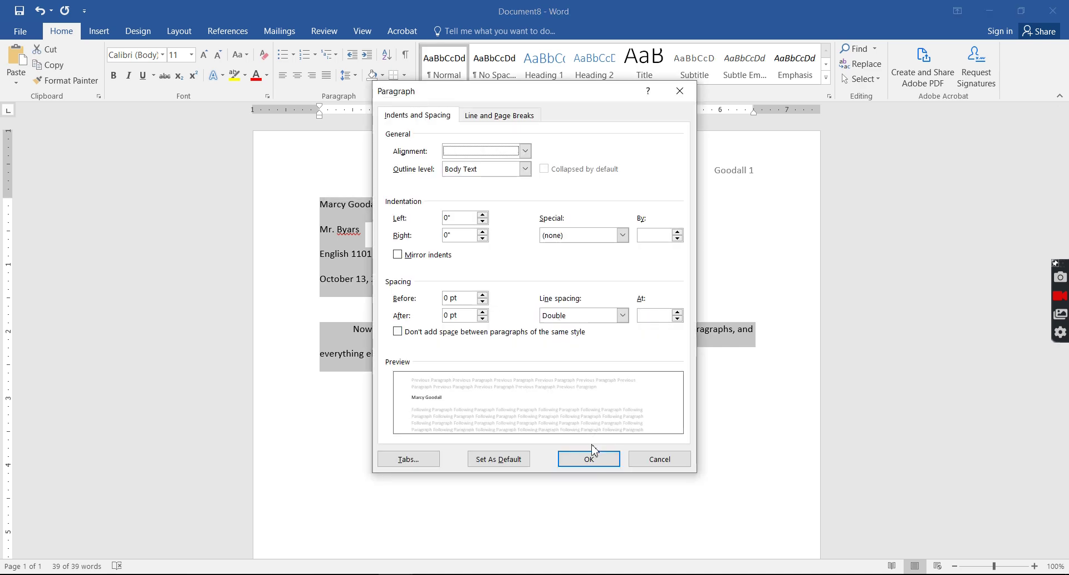
left_click(592, 461)
left_click(433, 377)
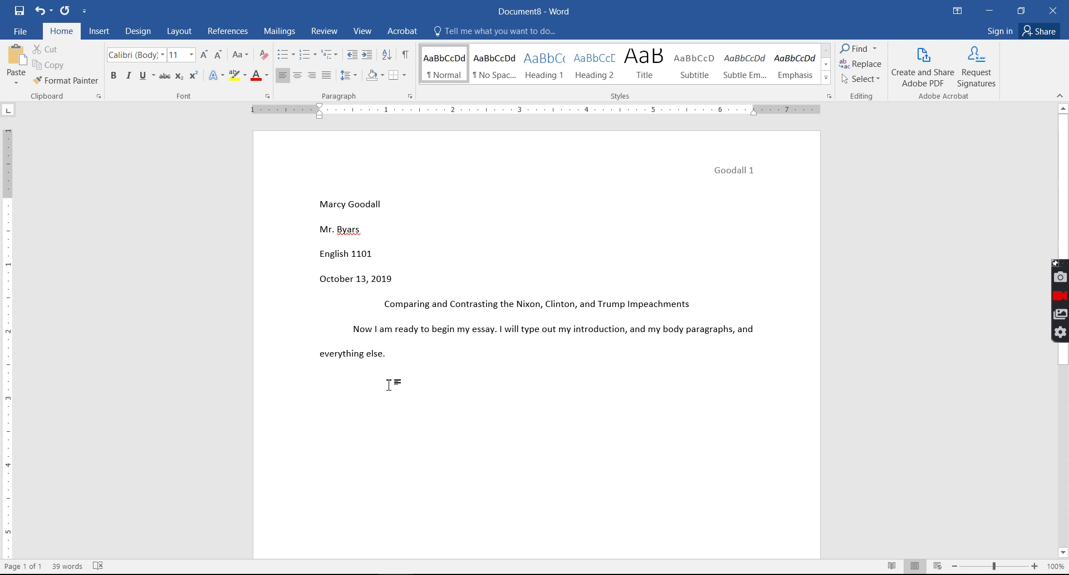
left_click(376, 352)
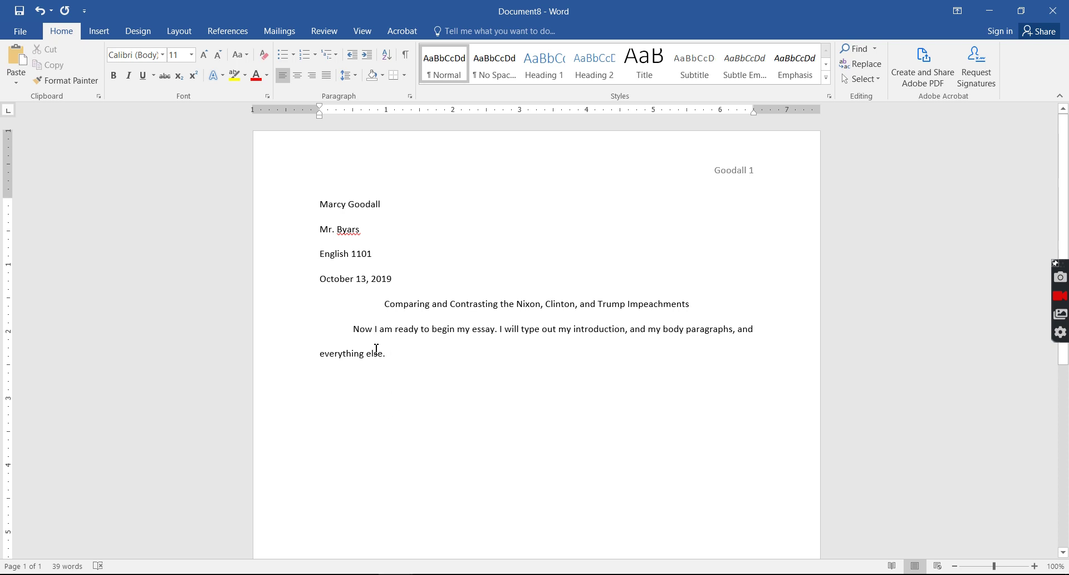